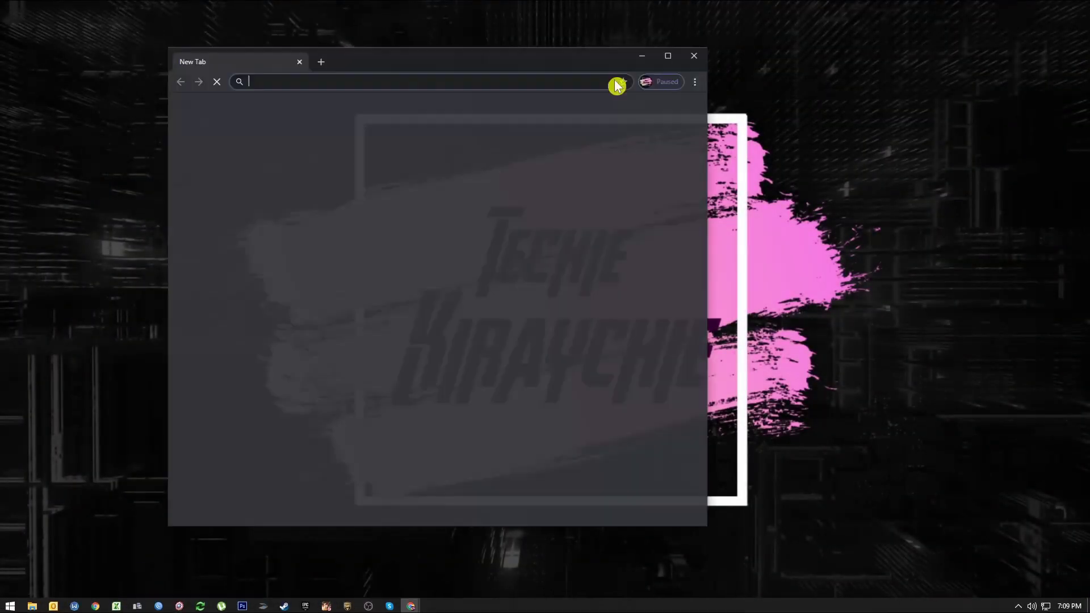
Step: Maximize the Google Chrome window to fill the screen
click(668, 54)
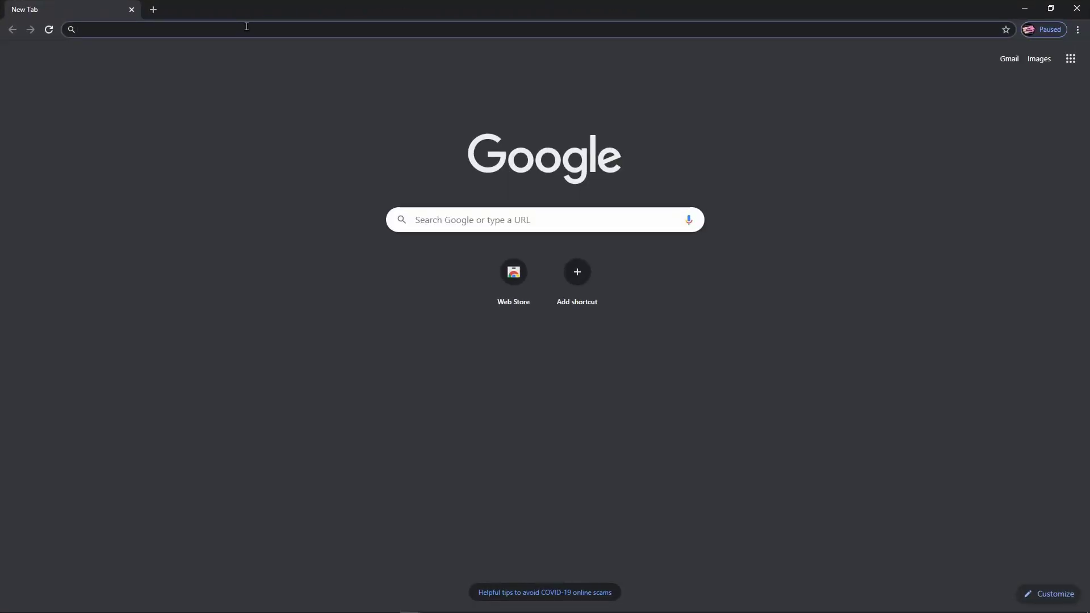
text(19)
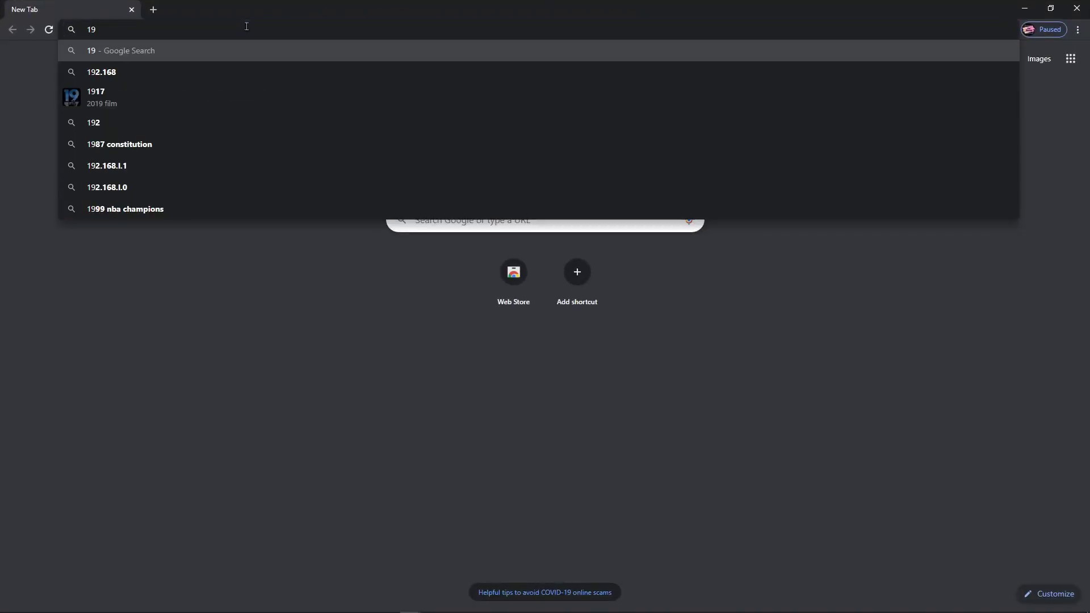
text(2.)
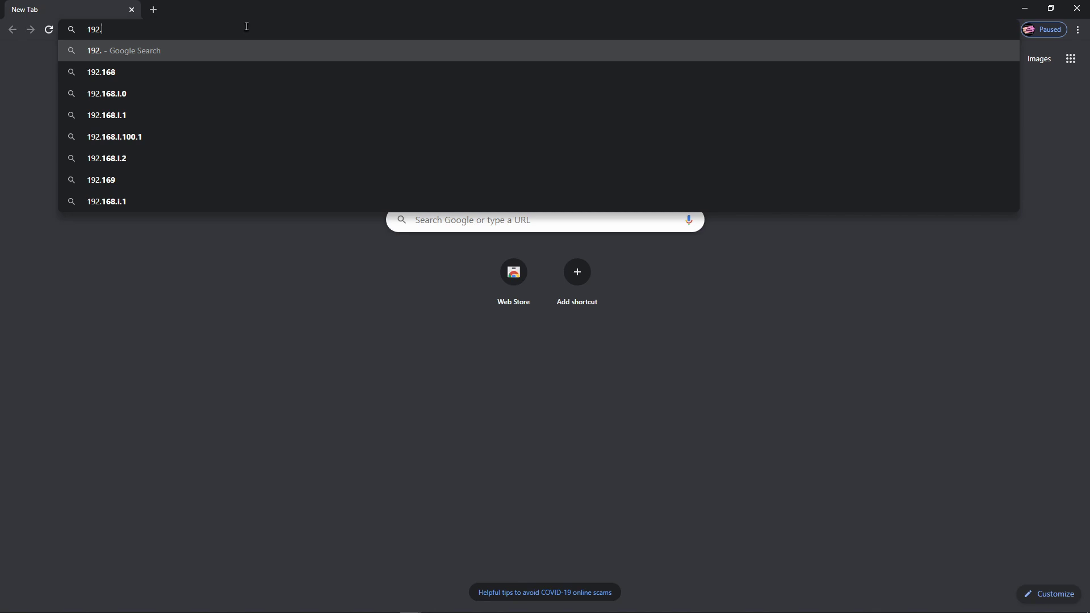
text(168.254.254/html/overview.html)
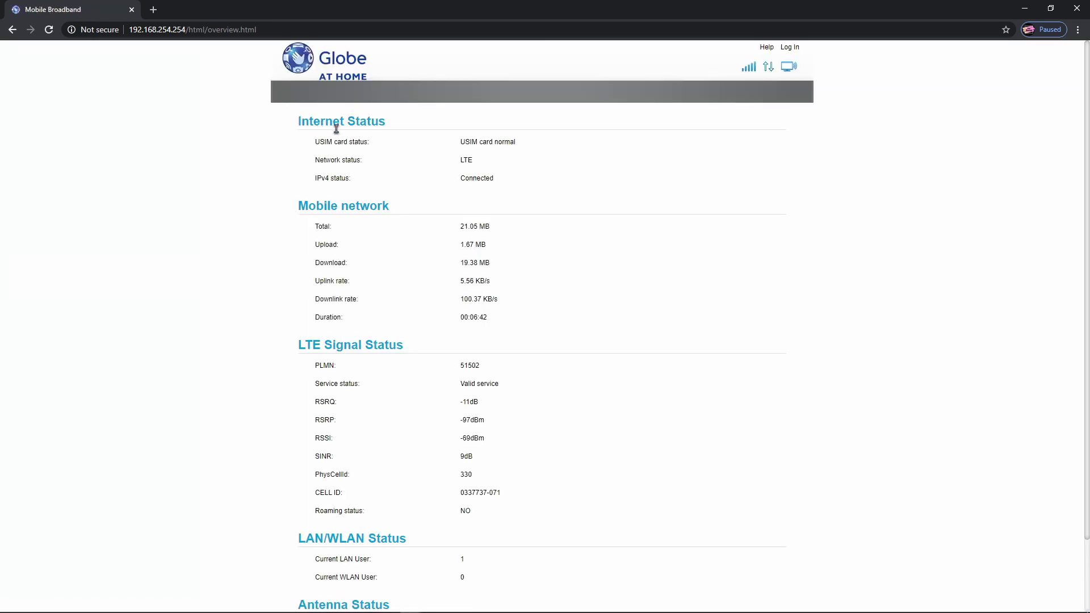
Step: Sign in to the router dashboard as user with the default password
click(790, 49)
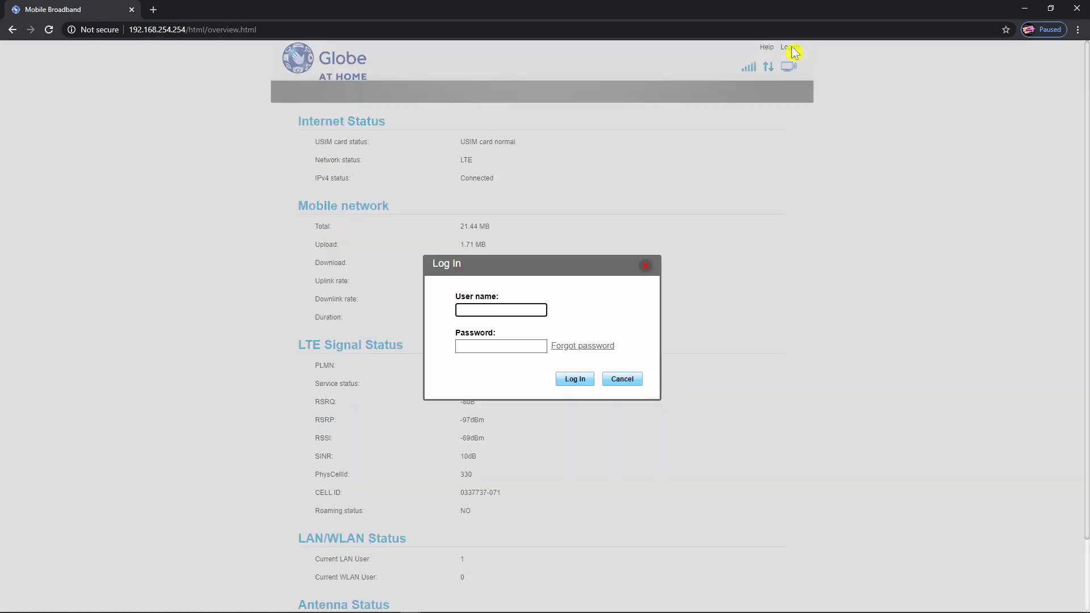
click(525, 309)
text(user)
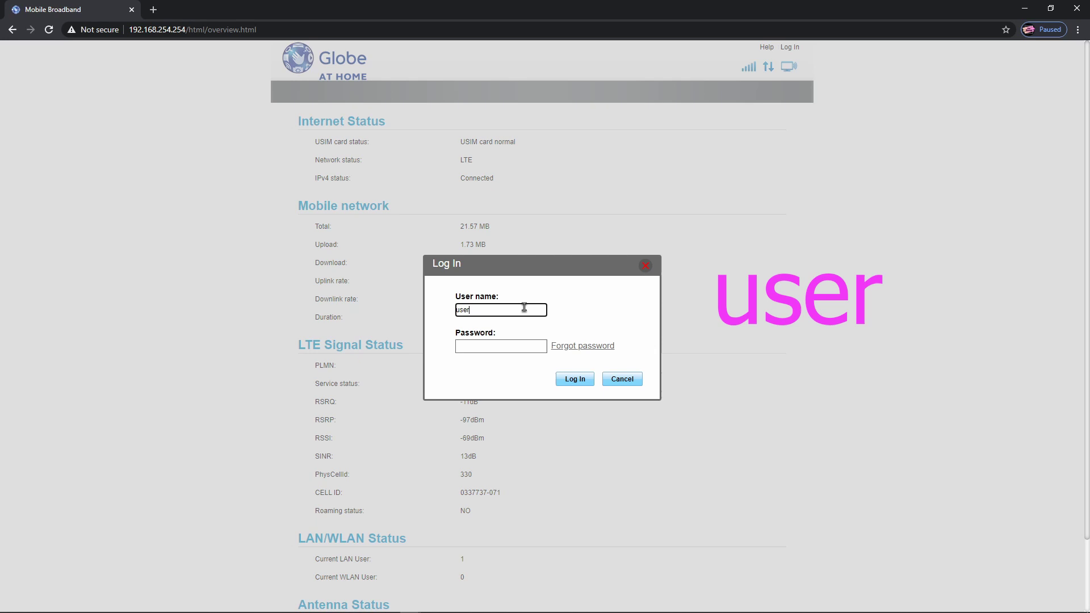
key(Tab)
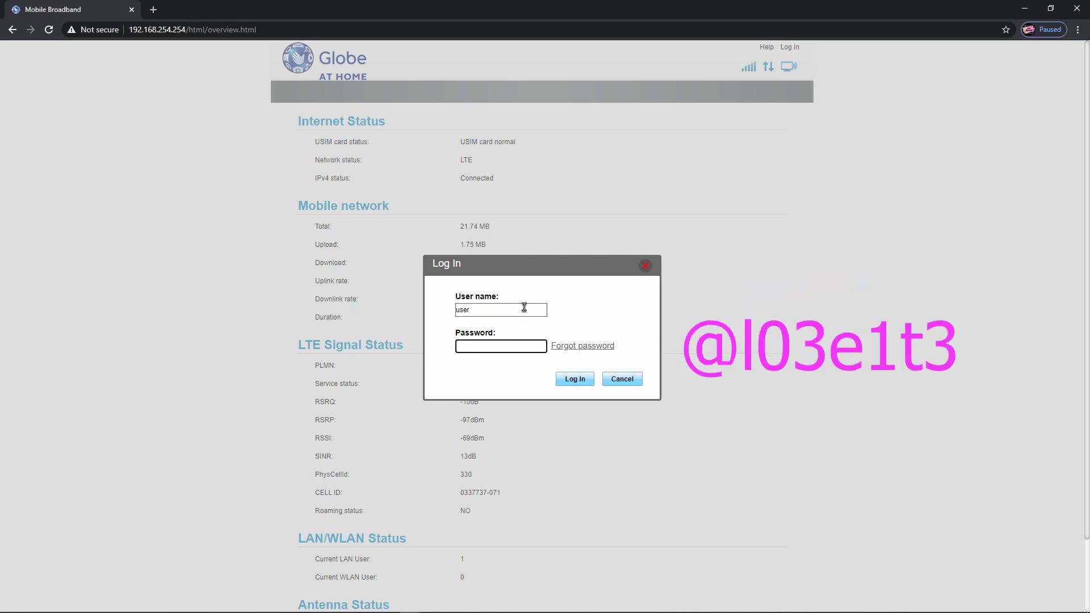
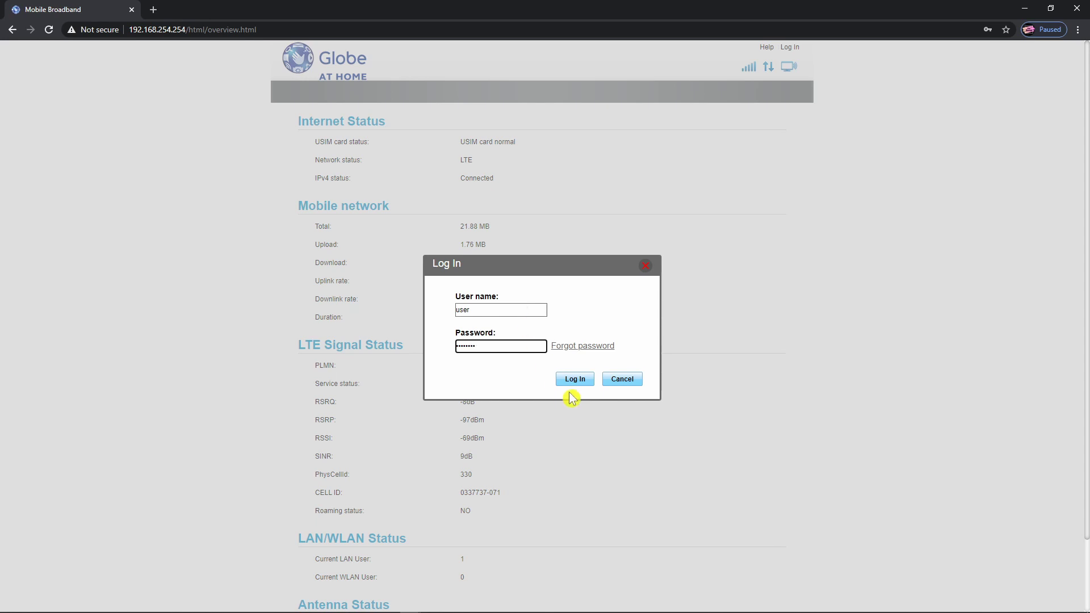
click(575, 379)
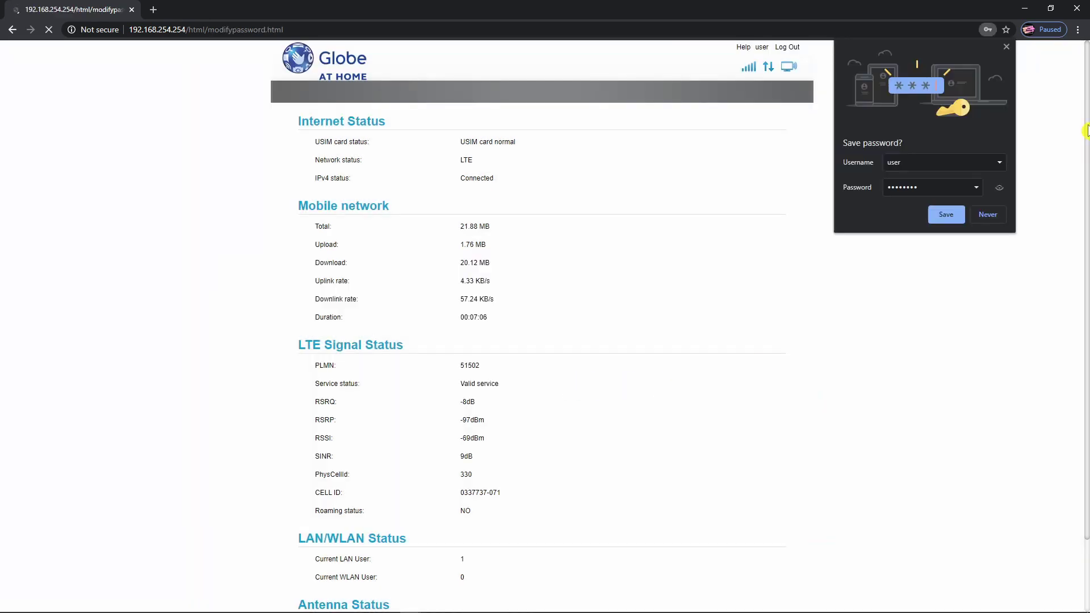
Step: Decline Chrome's password saving, then submit current, new and confirmed passwords on Modify Password
click(990, 214)
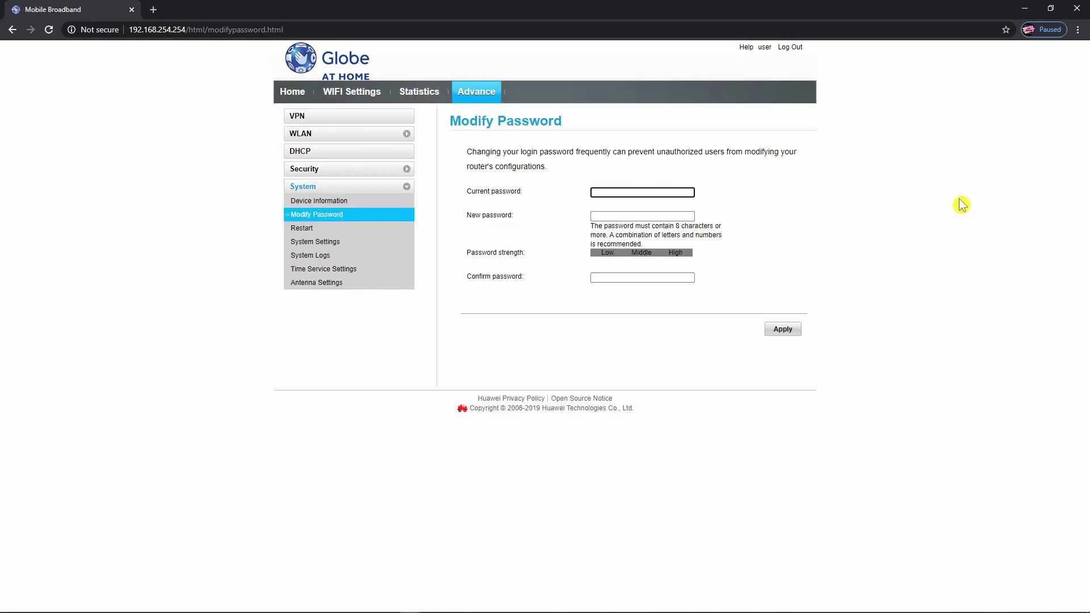
click(597, 191)
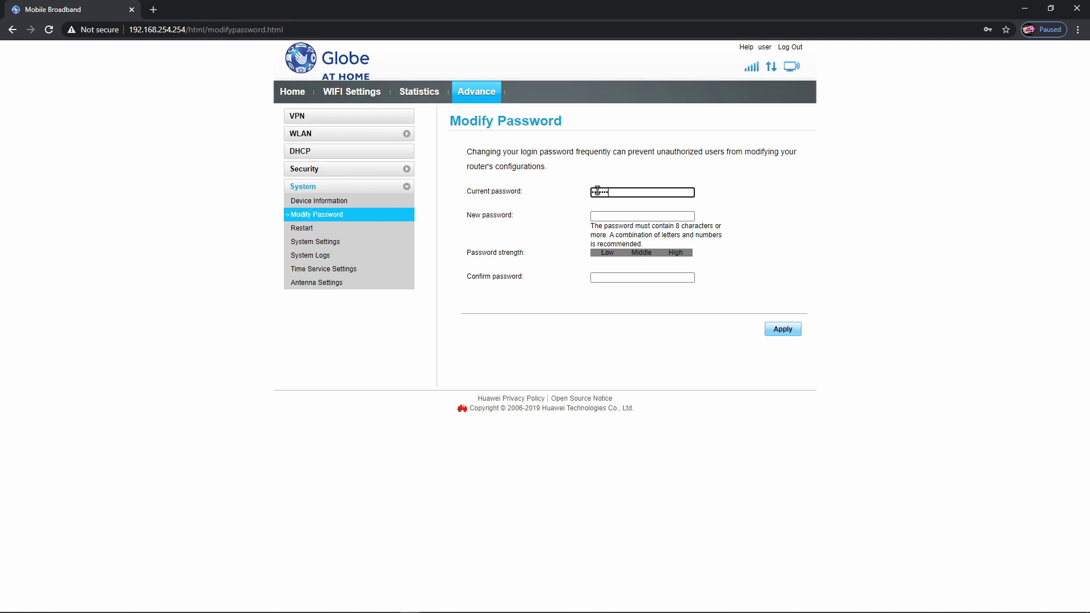
click(612, 216)
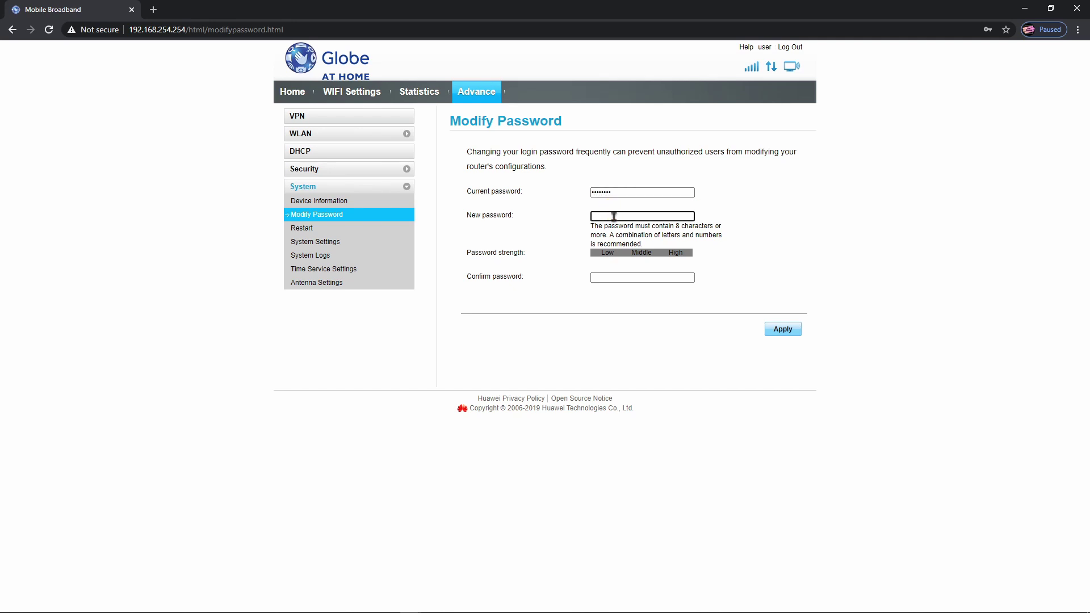
click(606, 277)
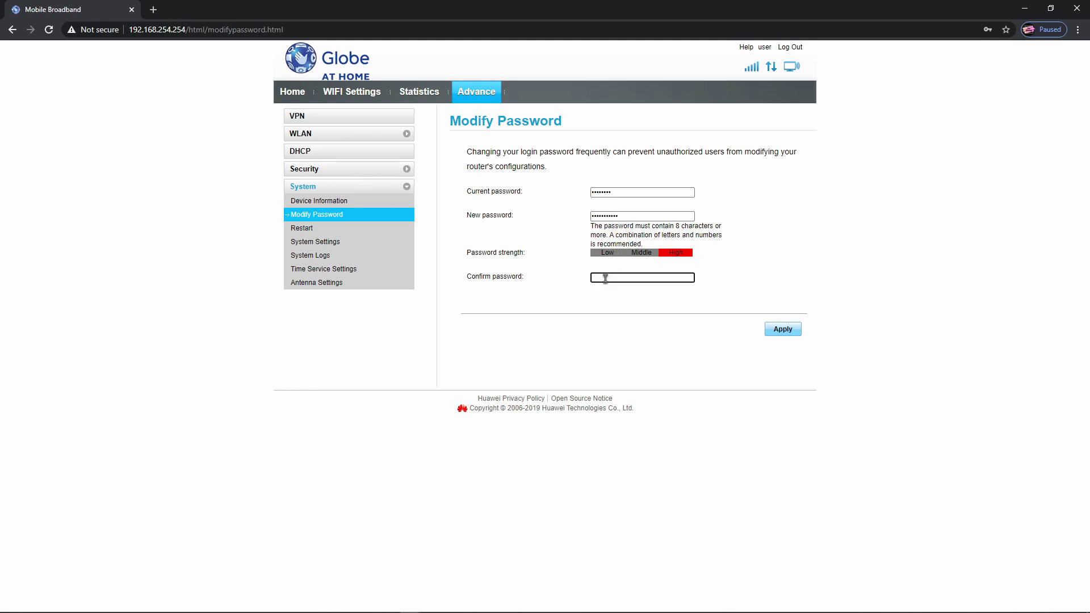
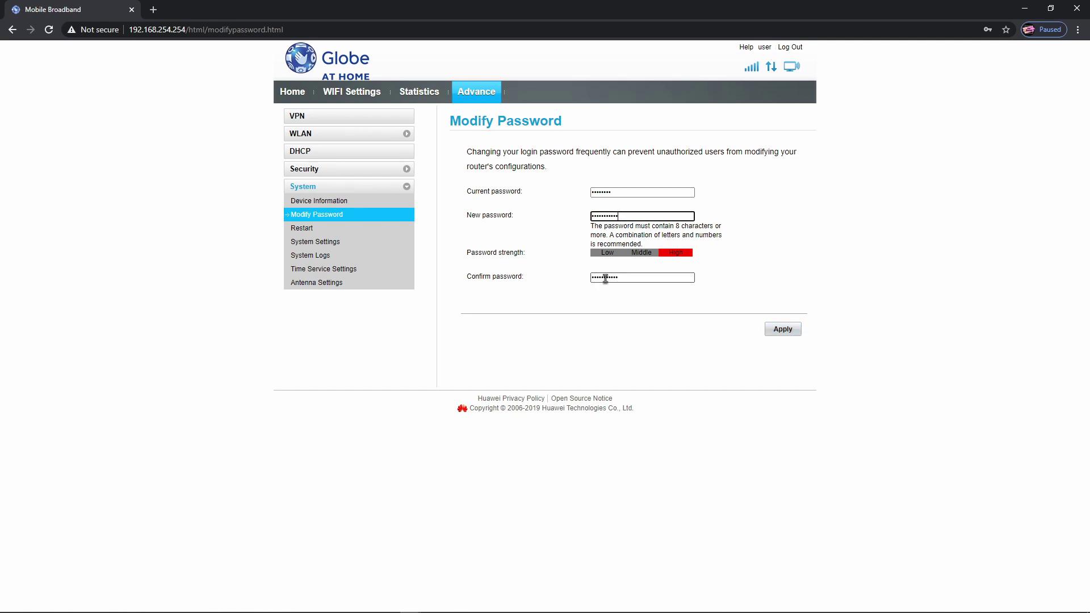
key(Return)
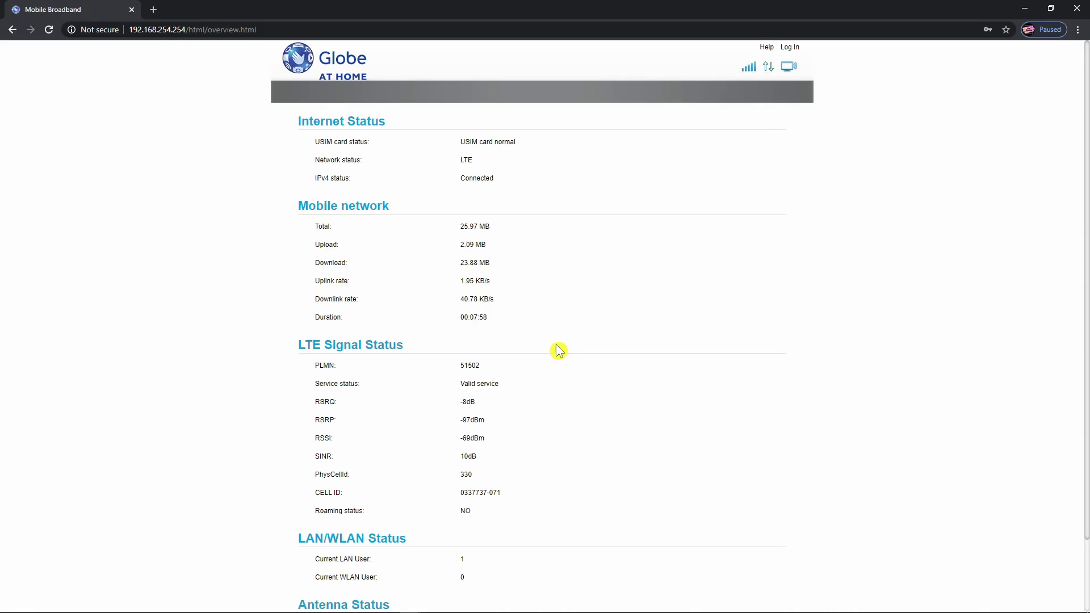
Step: Sign back in as user with the newly set password
click(789, 47)
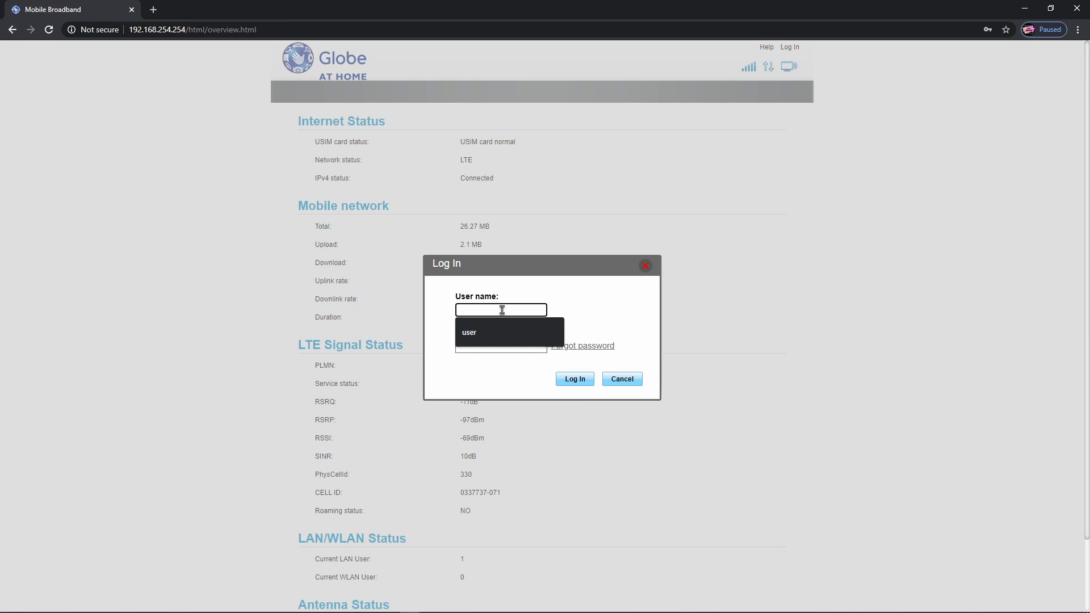
key(Tab)
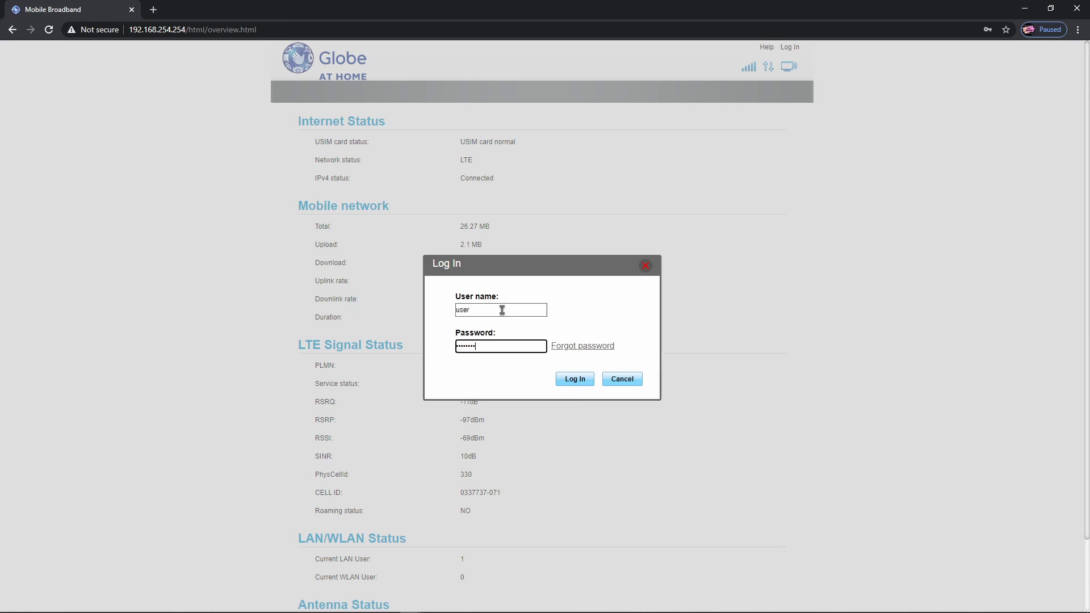
key(Return)
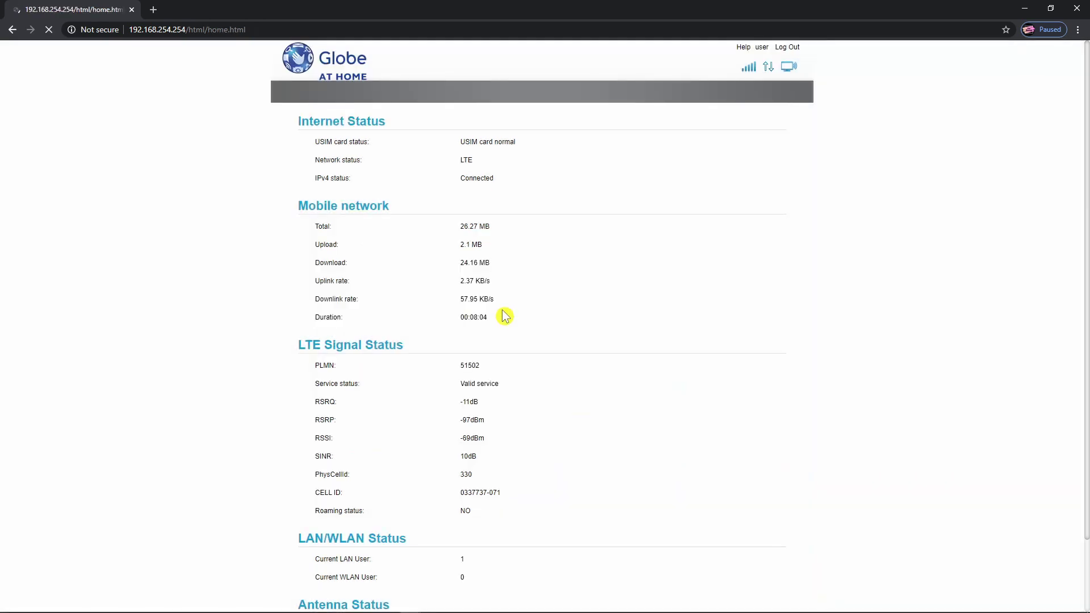